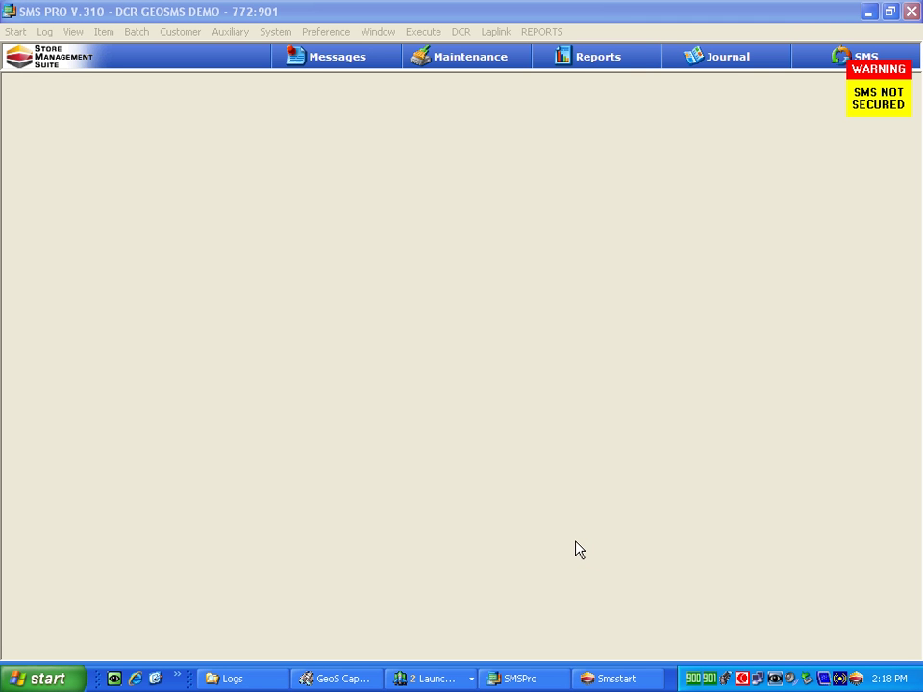
Run the journal's search of all transactions for the day 3/7/2009
left_click(725, 62)
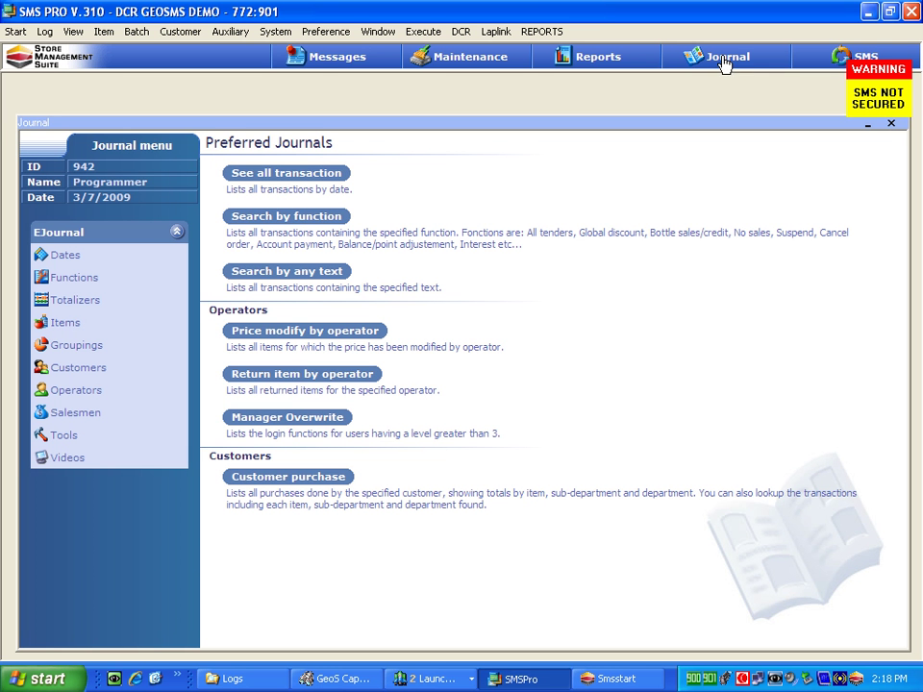
left_click(268, 179)
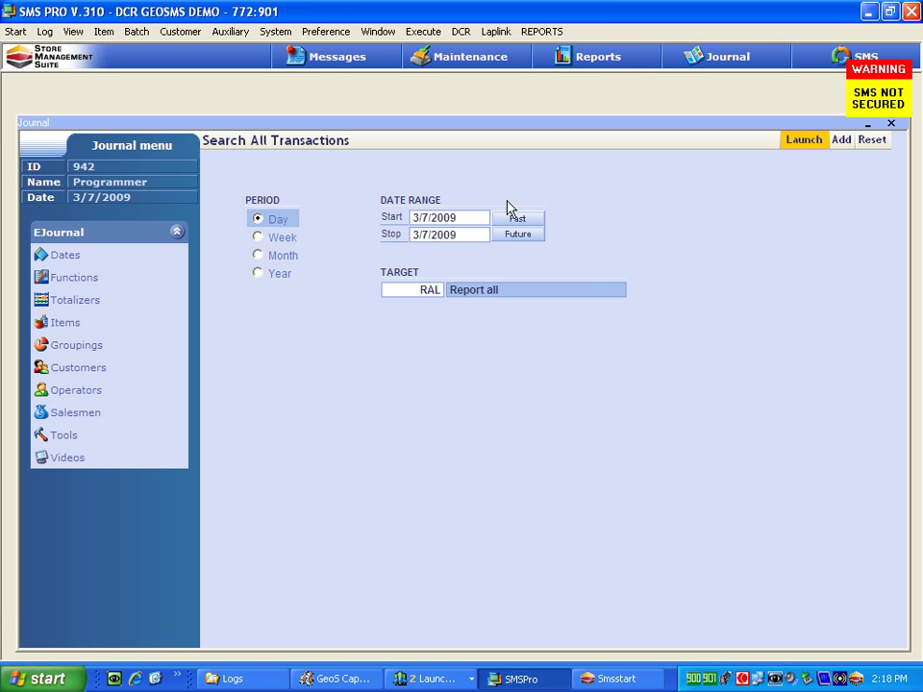
left_click(816, 140)
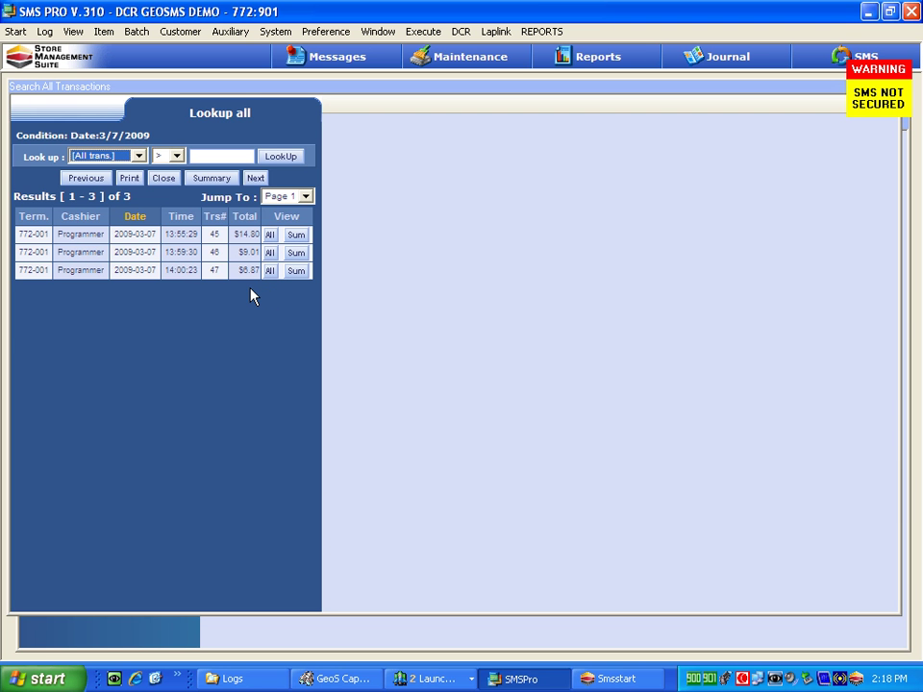
View the 13:55:29 transaction's full details, play its video, pause it at about 13:55:39 and highlight the $14.80 Credit line
left_click(270, 236)
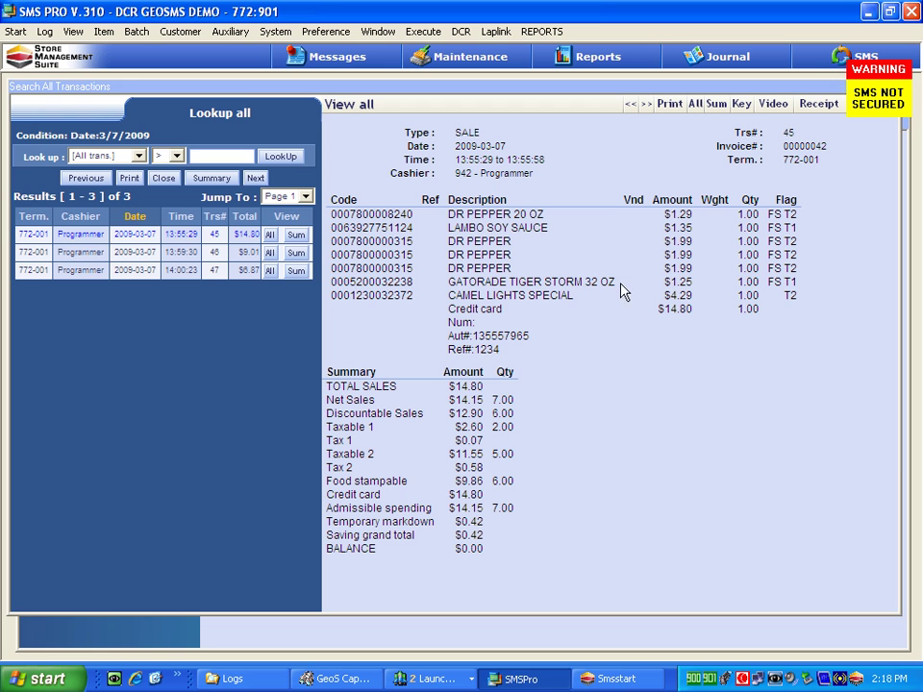
left_click(774, 105)
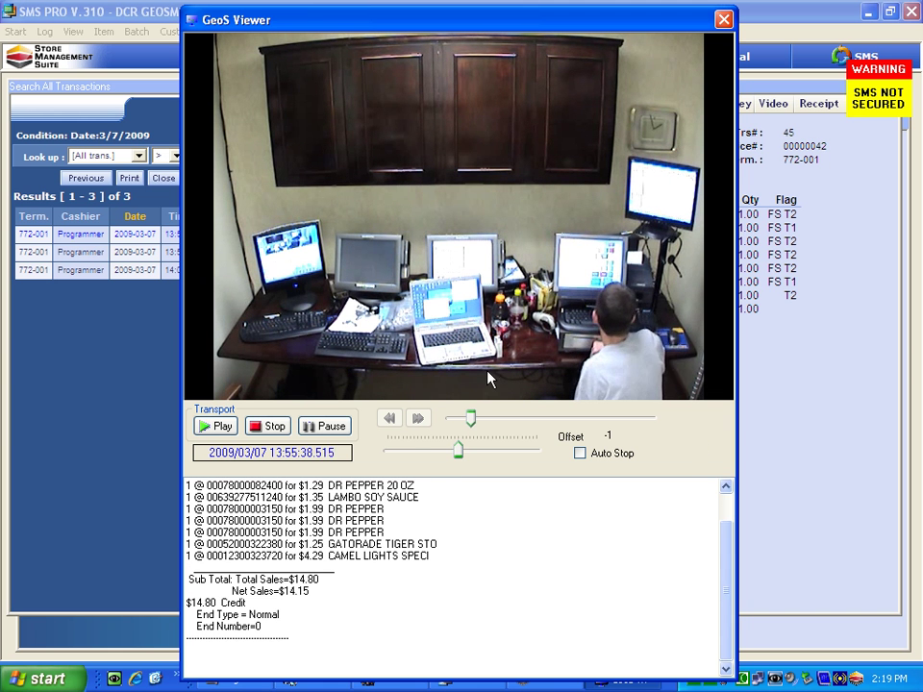
left_click(330, 428)
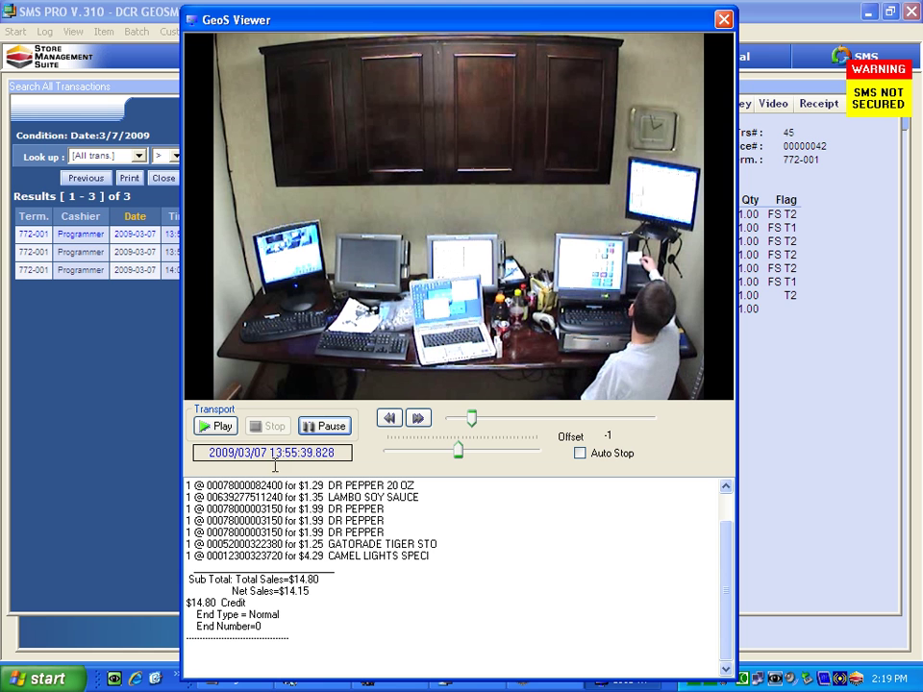
left_click_drag(248, 603, 187, 603)
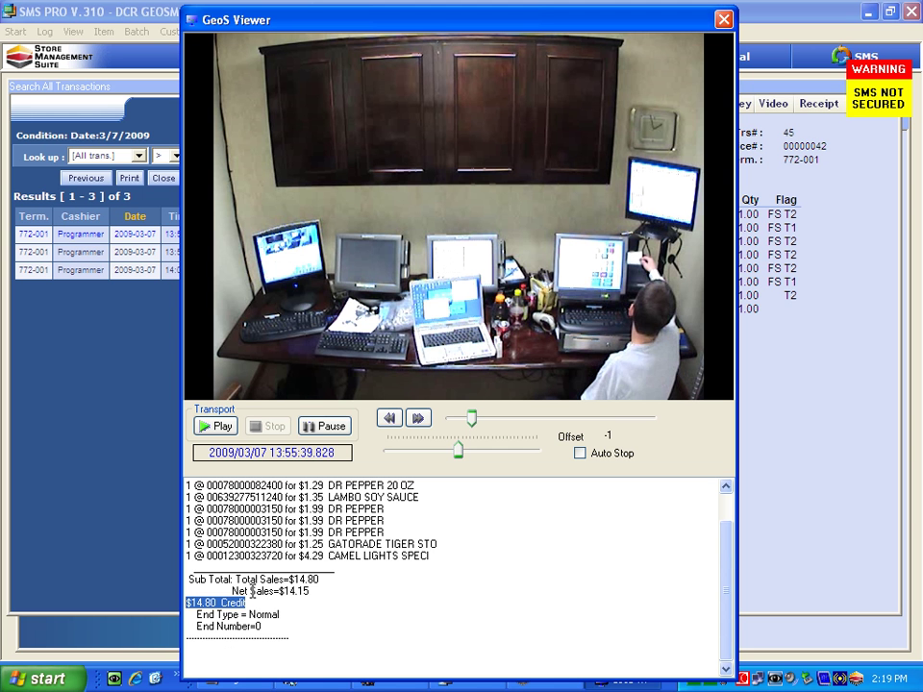
Step the paused footage backward frame by frame to about 13:55:37
left_click(389, 419)
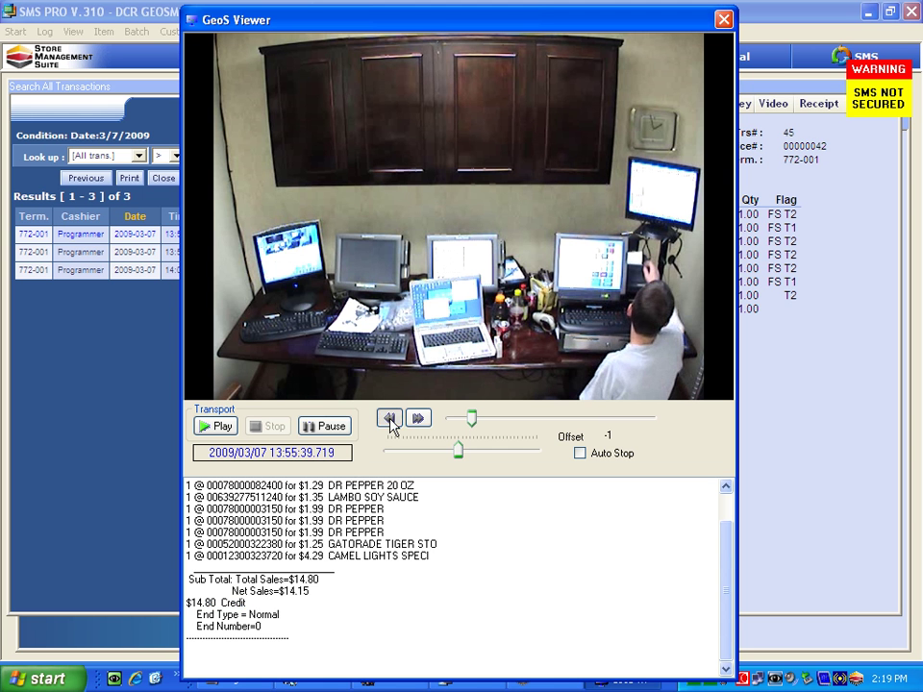
left_click(389, 419)
left_click(389, 419)
left_click(389, 419)
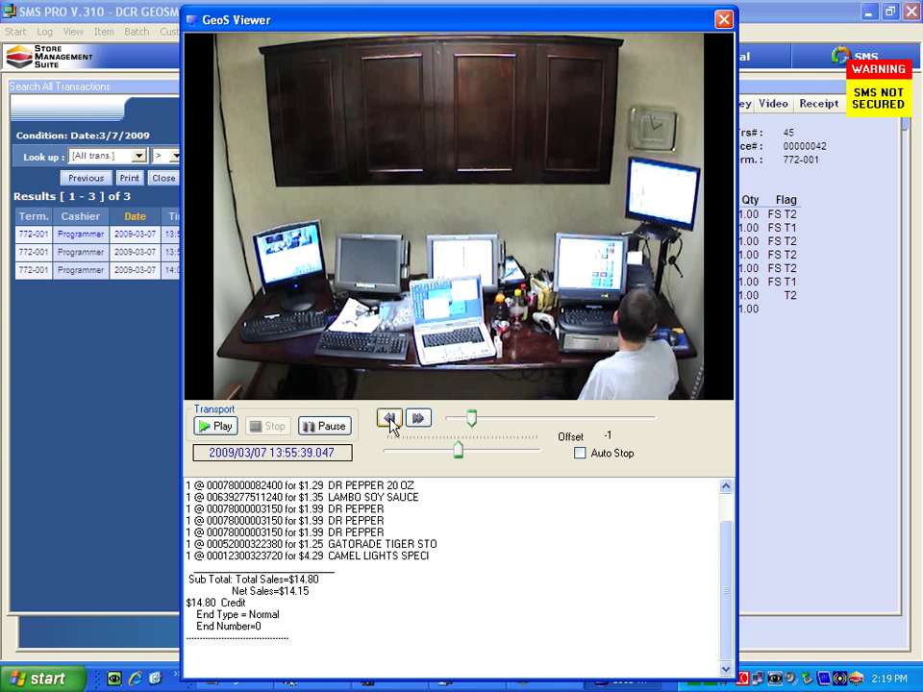
left_click(390, 419)
left_click(389, 419)
left_click(389, 419)
left_click(389, 419)
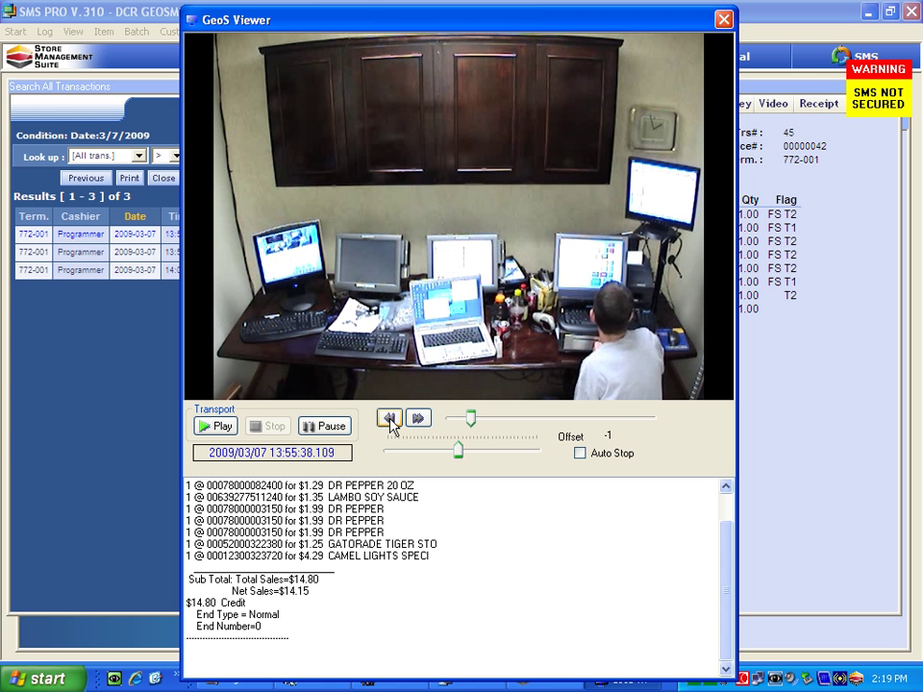
left_click(389, 420)
left_click(390, 419)
left_click(390, 419)
left_click(390, 419)
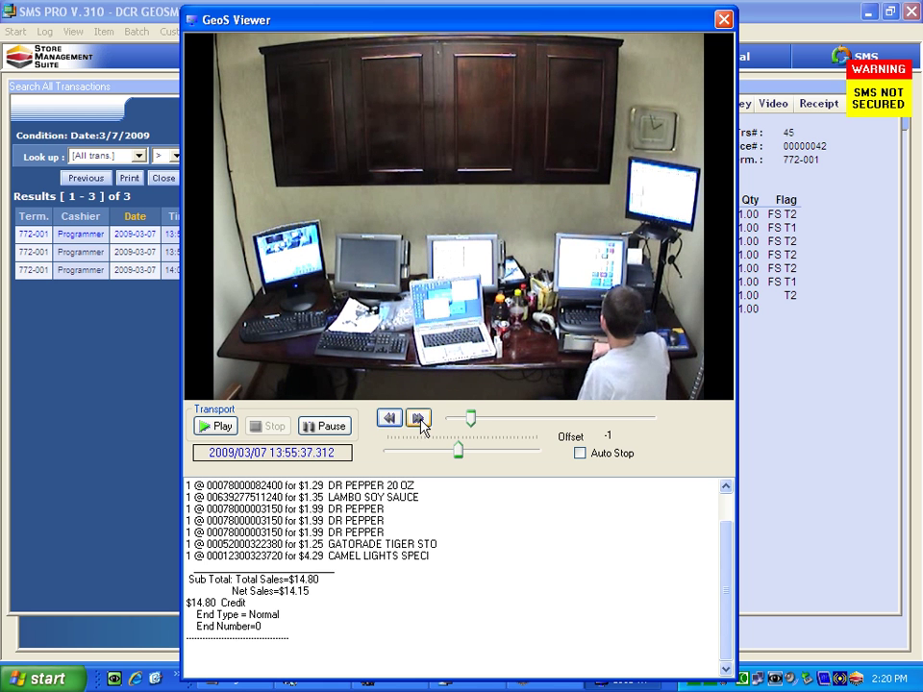
Step the footage forward and back to examine the frames around 13:55:38, and close the video viewer
left_click(418, 419)
left_click(418, 419)
left_click(419, 419)
left_click(418, 420)
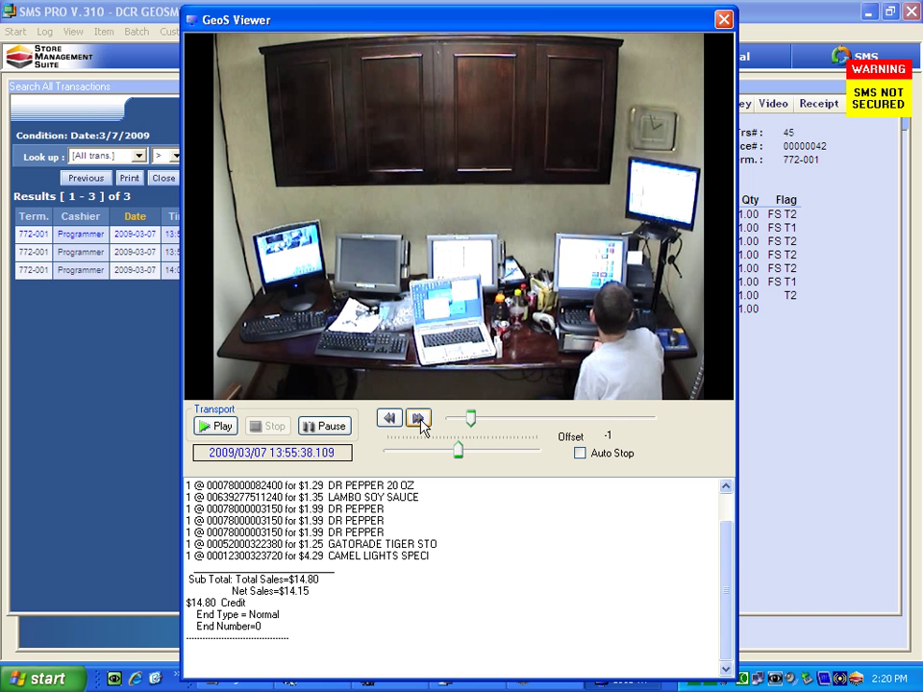
left_click(419, 420)
left_click(418, 419)
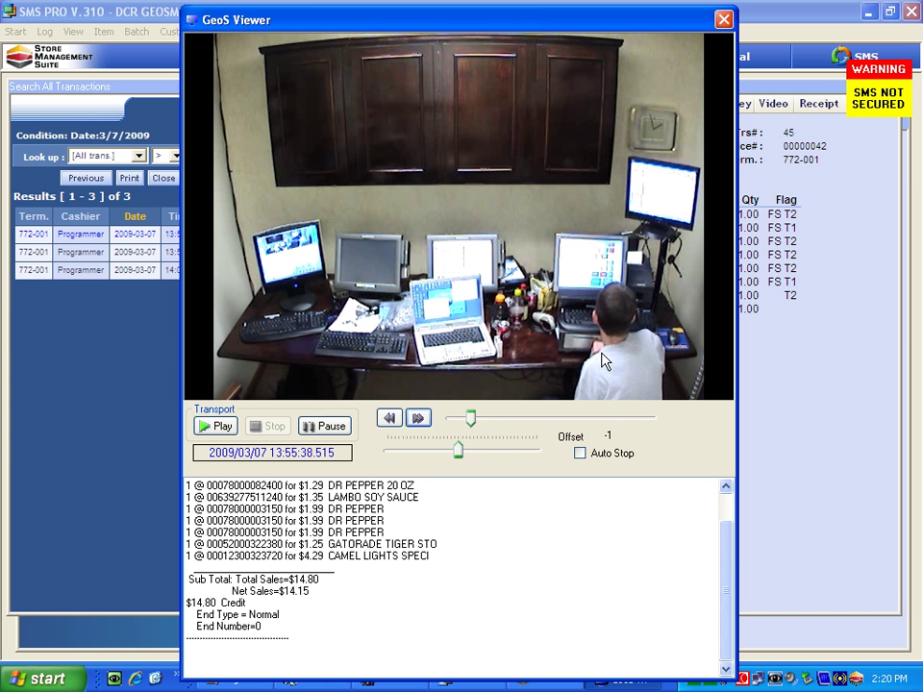
left_click(389, 419)
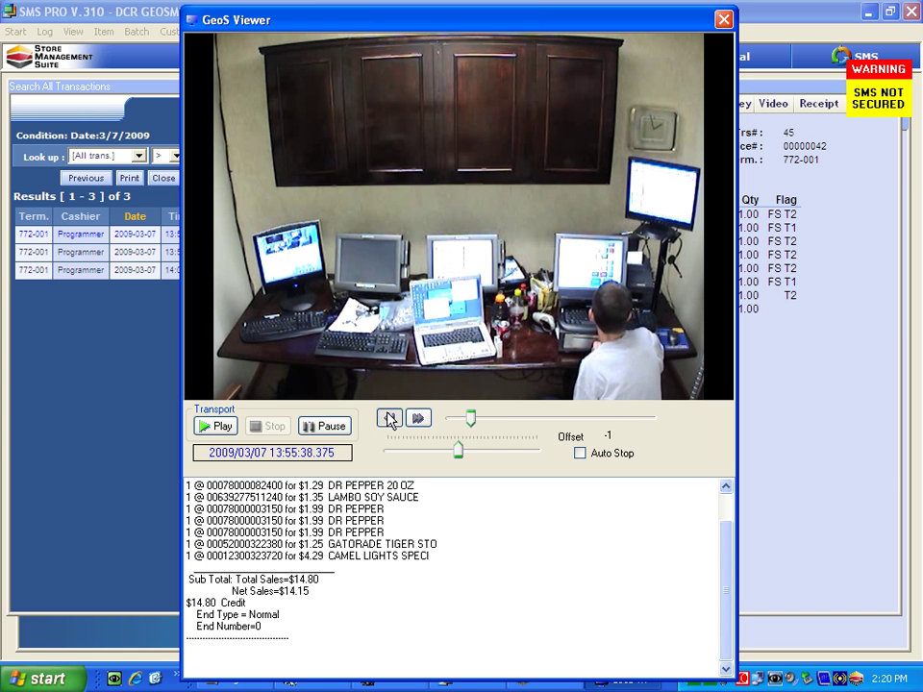
left_click(390, 419)
left_click(415, 417)
left_click(389, 419)
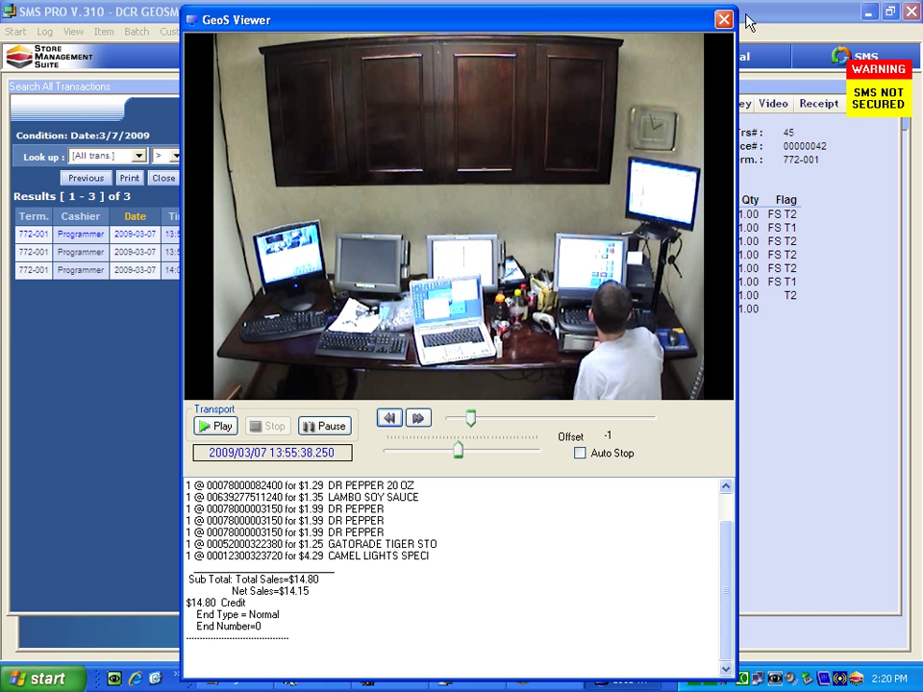
left_click(723, 20)
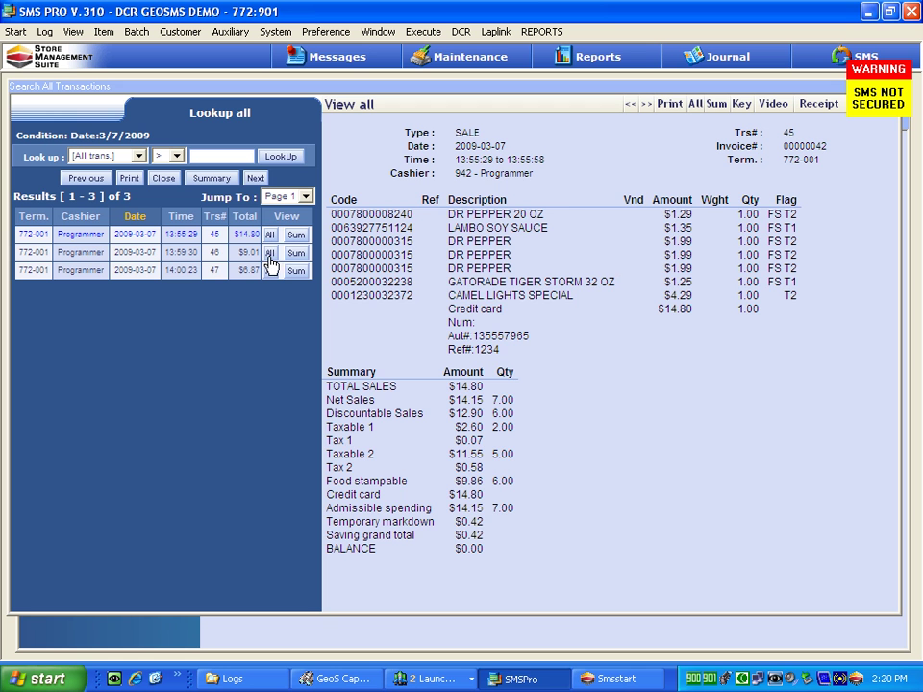
View the 13:59:30 transaction's full details, open its video and move the viewer window slightly down
left_click(270, 254)
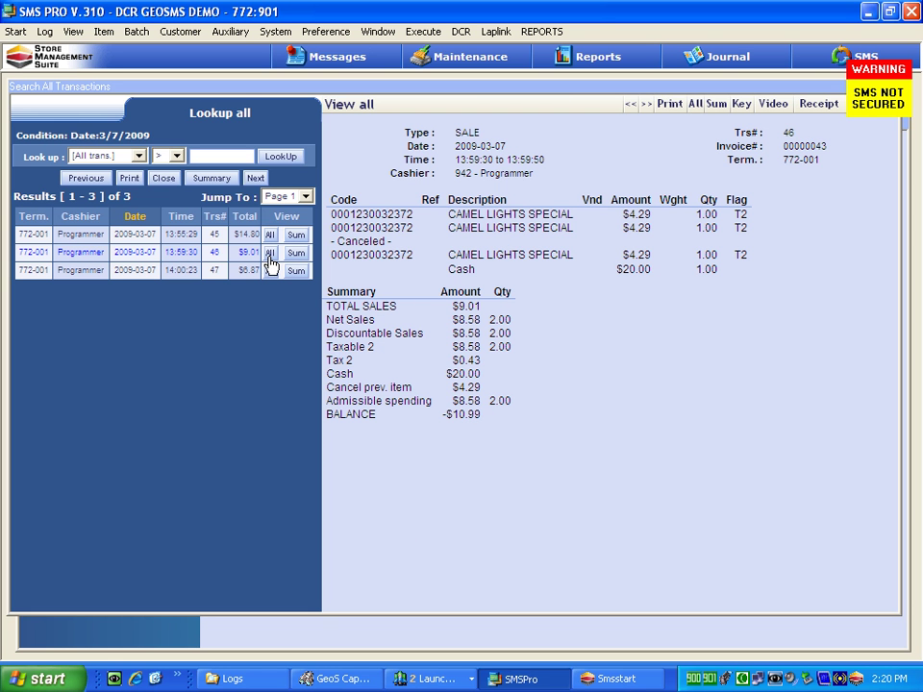
left_click(775, 106)
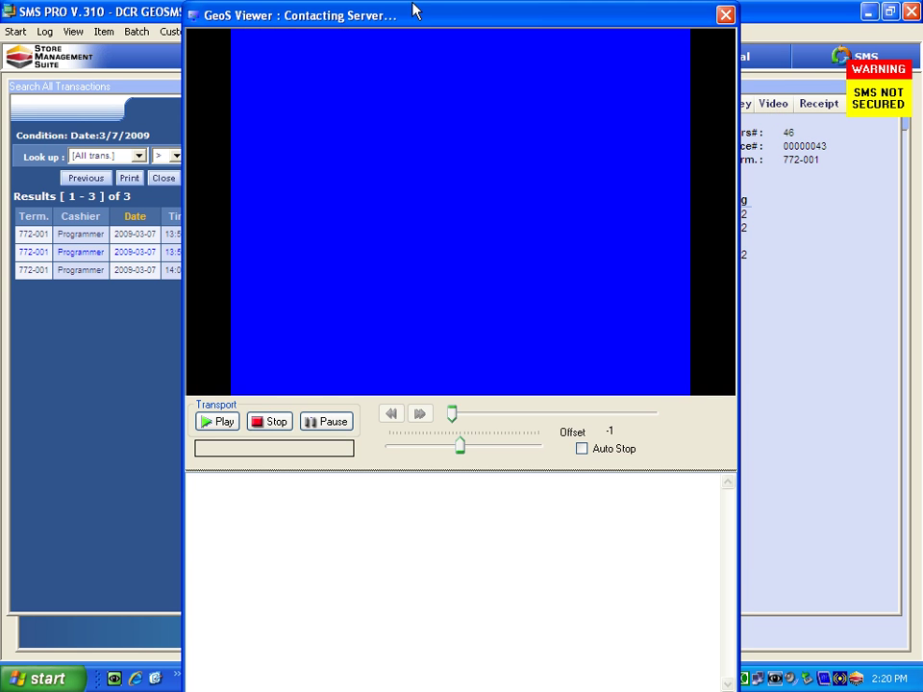
mouse_move(414, 6)
left_mouse_down()
mouse_move(418, 43)
mouse_move(418, 21)
left_mouse_up()
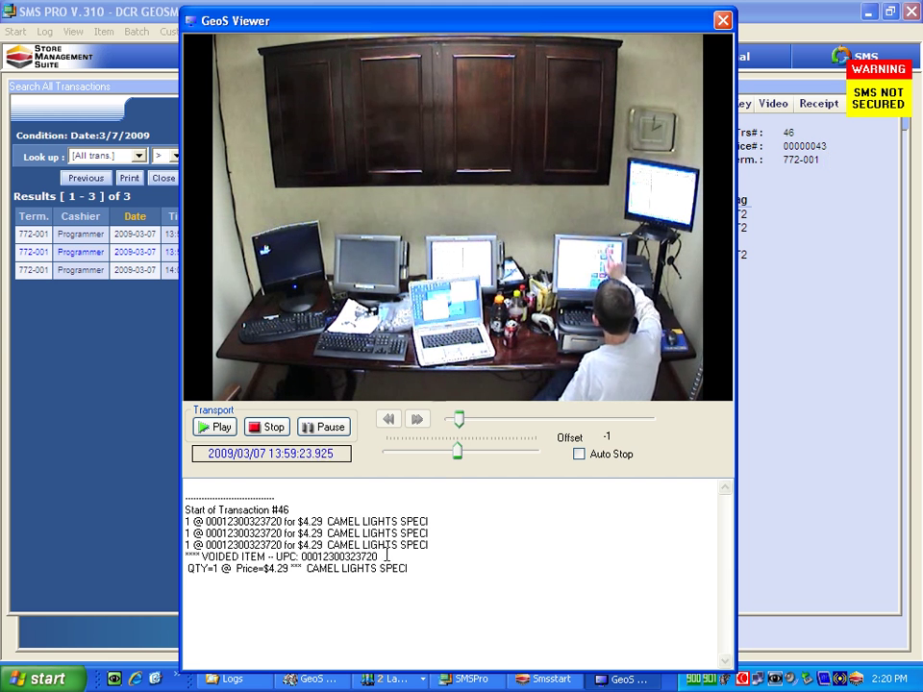
Highlight the voided item and the $20.00 Cash tender in the transaction text, and pause the video at about 13:59:31
left_click_drag(415, 566, 197, 558)
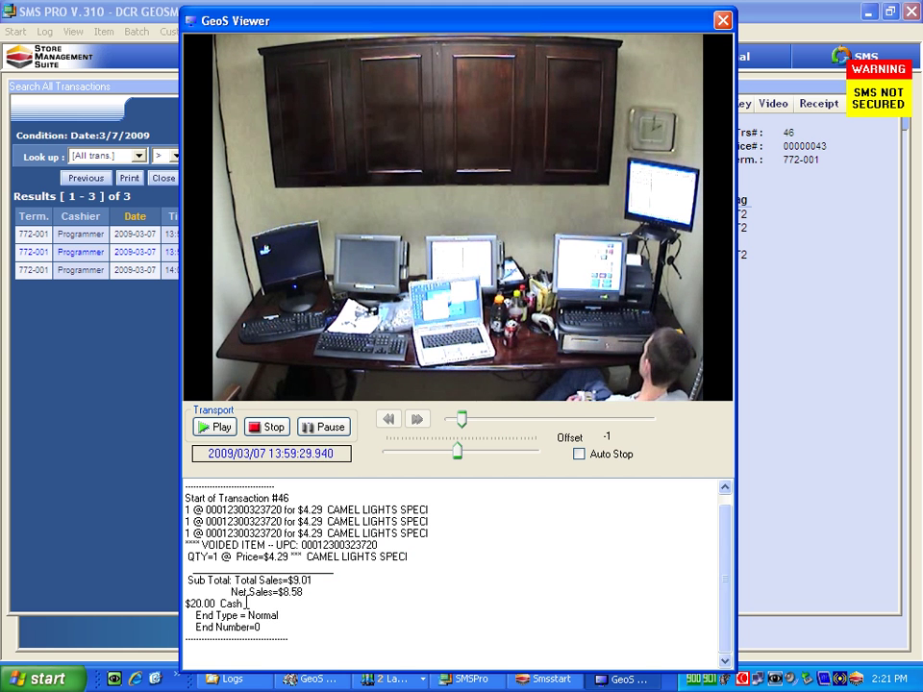
left_click_drag(241, 604, 185, 604)
left_click(324, 429)
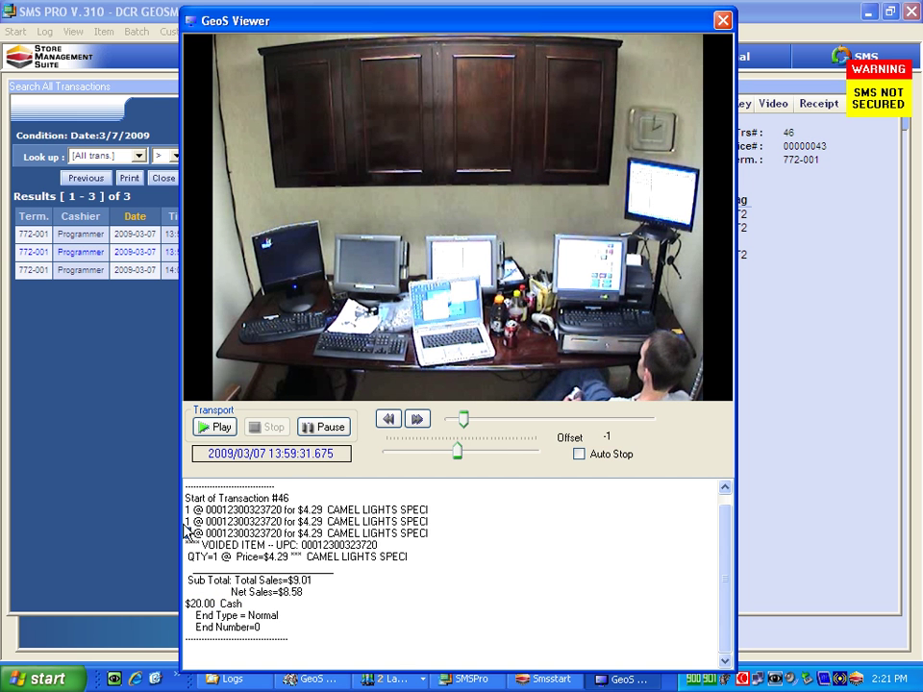
Examine the VOIDED ITEM entry by highlighting its UPC line and its quantity and price line, and close the video viewer
left_click_drag(186, 529, 192, 524)
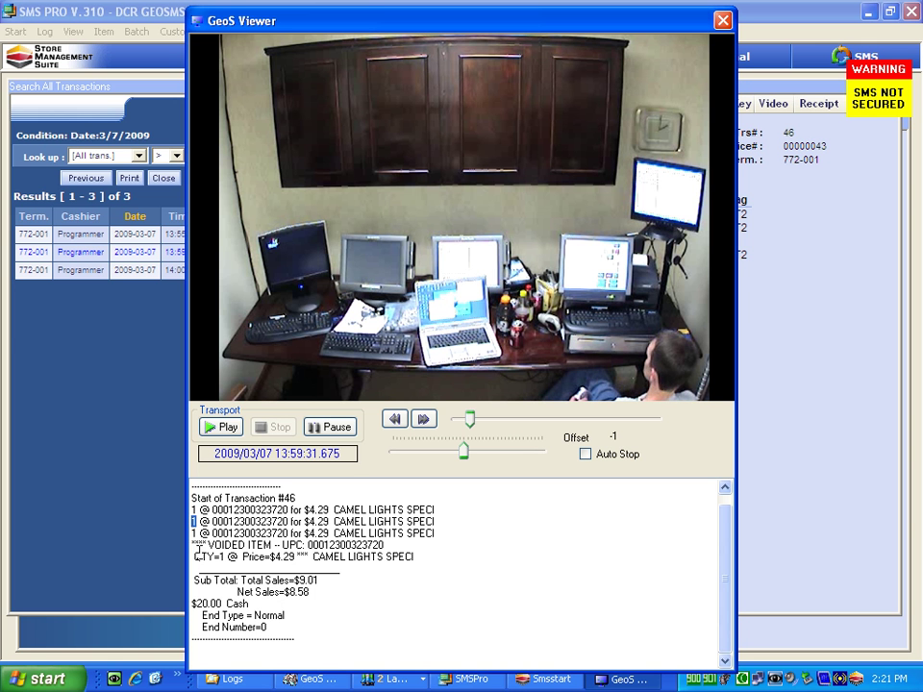
left_click_drag(193, 545, 384, 545)
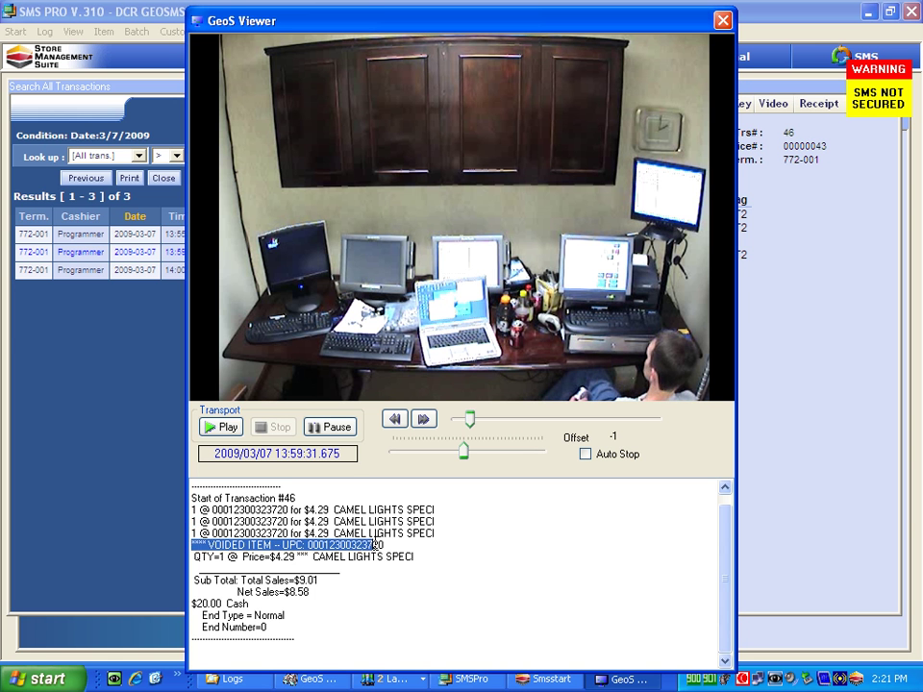
left_click(195, 557)
left_click_drag(196, 557, 416, 557)
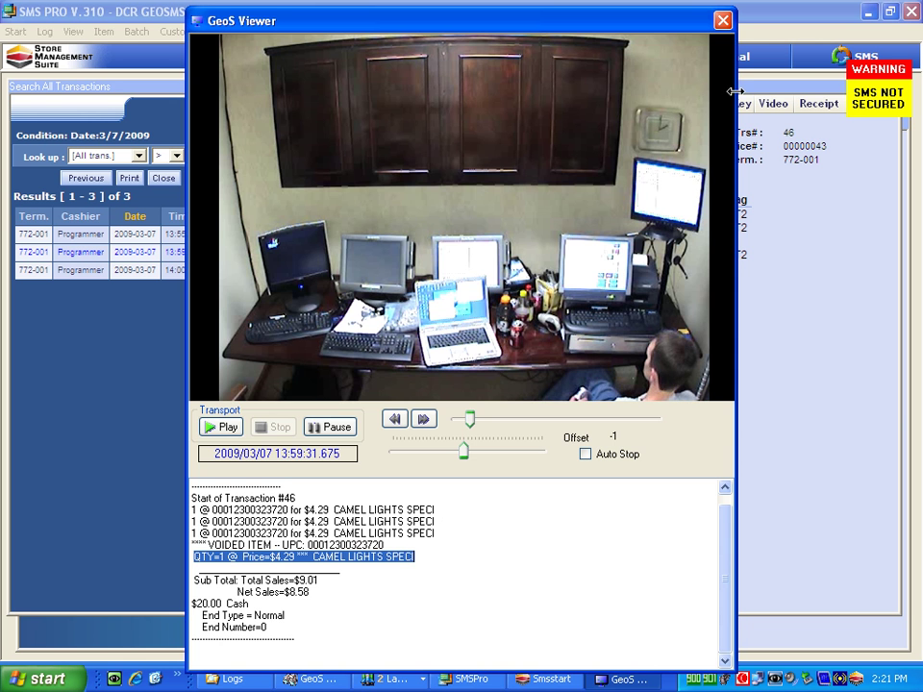
left_click(723, 19)
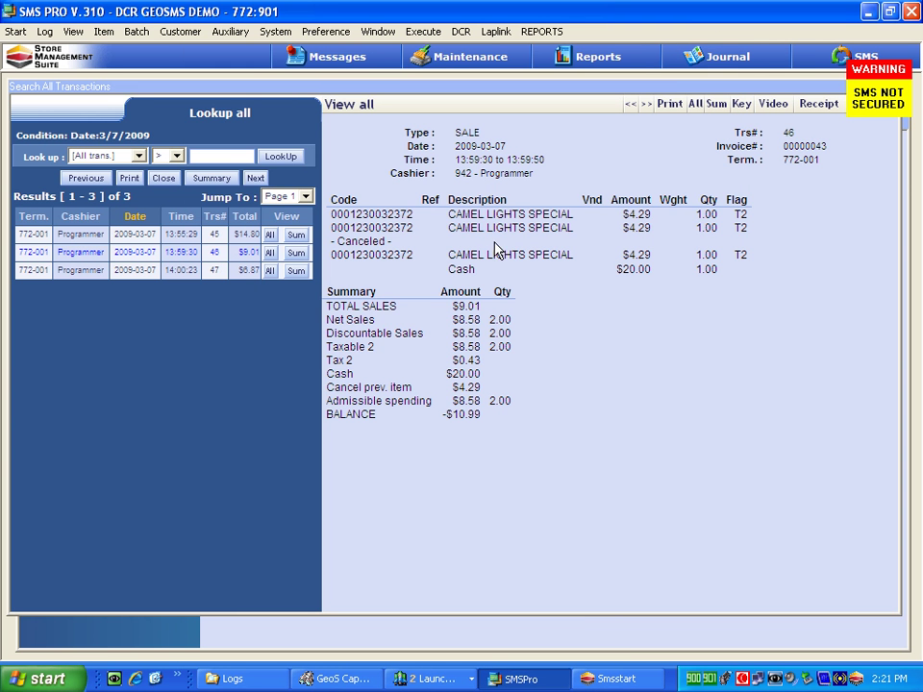
View the 14:00:23 transaction's full details, open its video and shift the viewer window slightly down
left_click(271, 272)
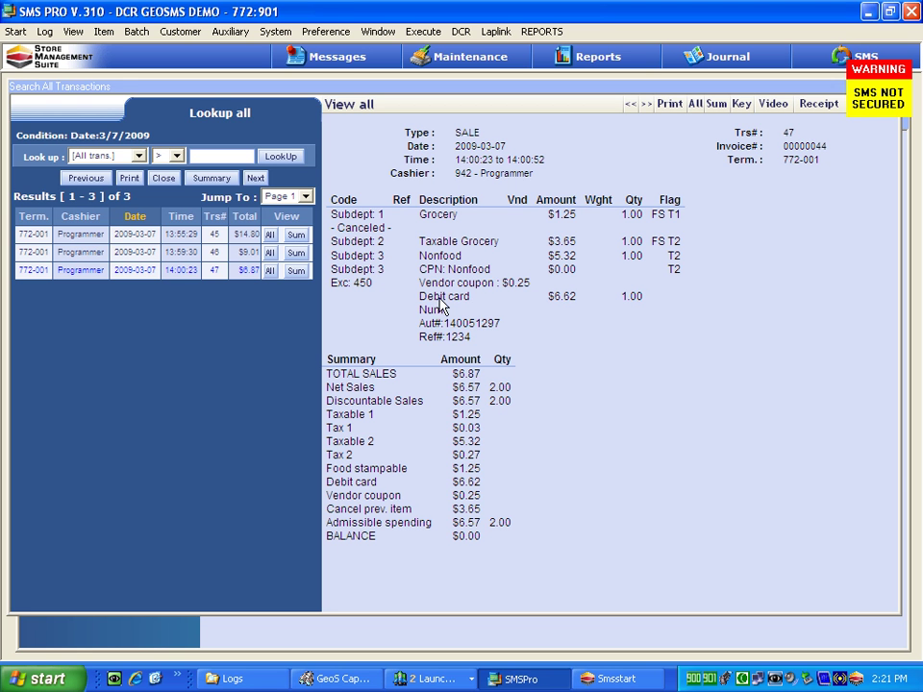
left_click(775, 108)
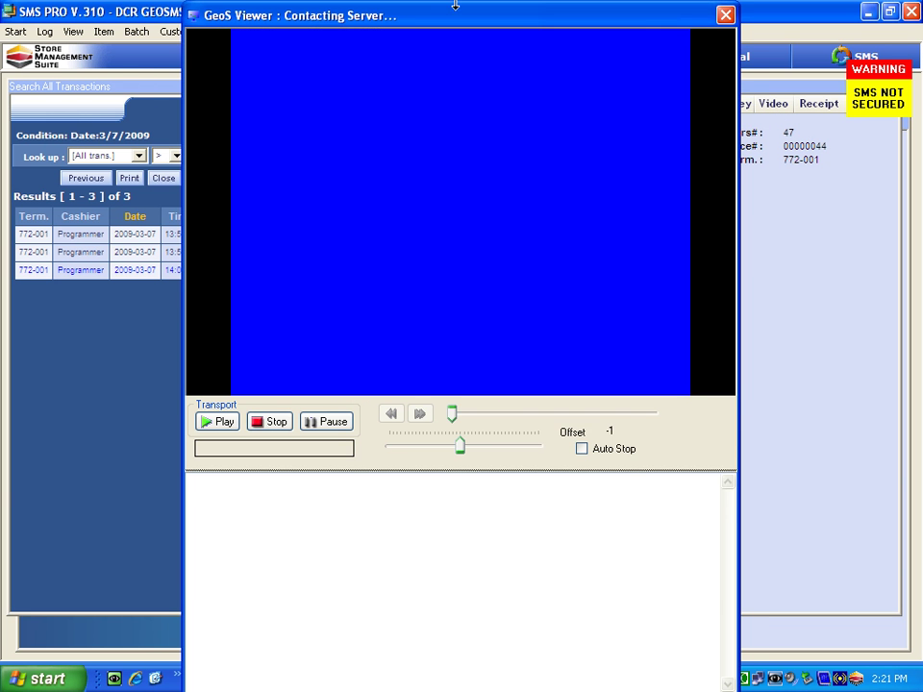
mouse_move(453, 9)
left_mouse_down()
mouse_move(443, 37)
mouse_move(442, 25)
left_mouse_up()
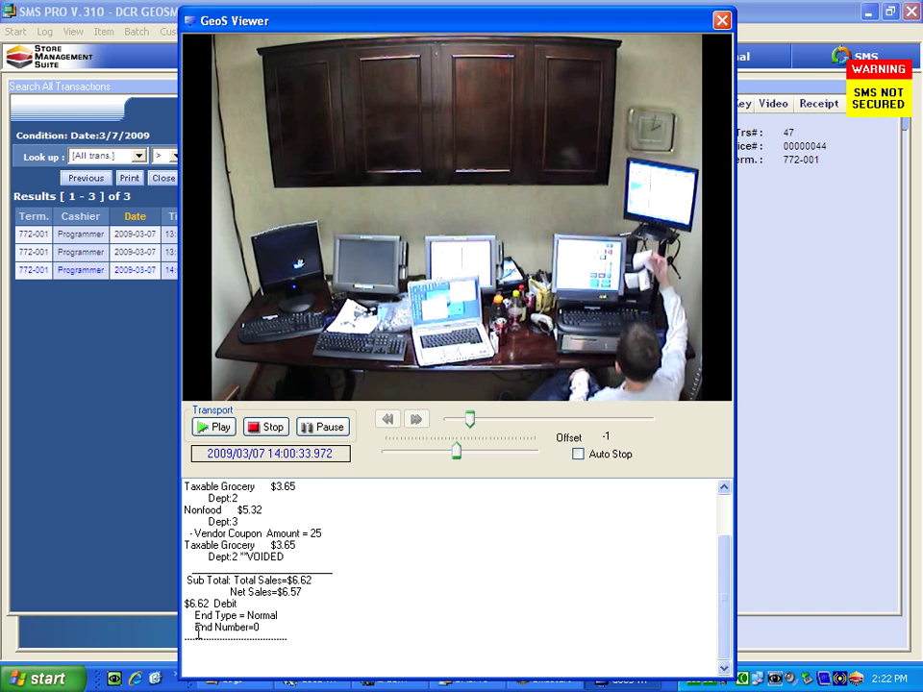
Highlight the Total Sales and Net Sales entries, pause the video at about 14:00:36, and close the viewer
double_click(267, 580)
double_click(258, 593)
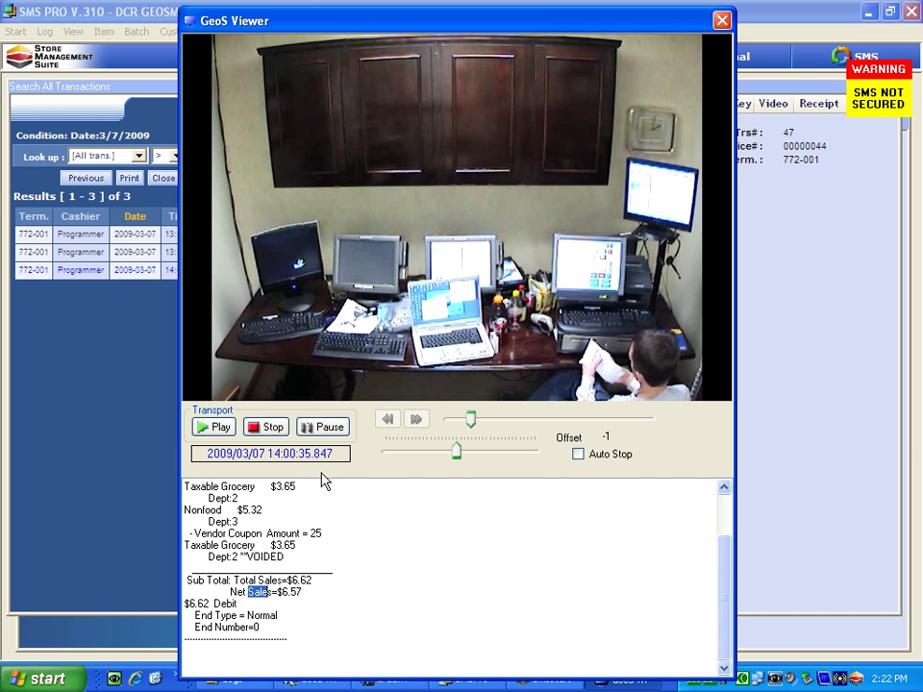
left_click(337, 431)
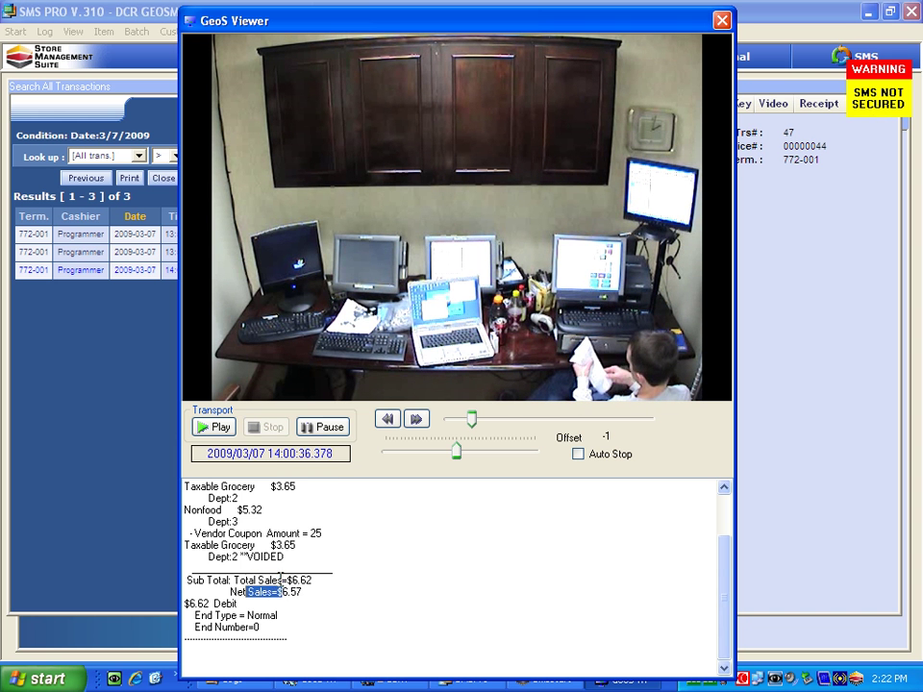
left_click_drag(246, 581, 282, 581)
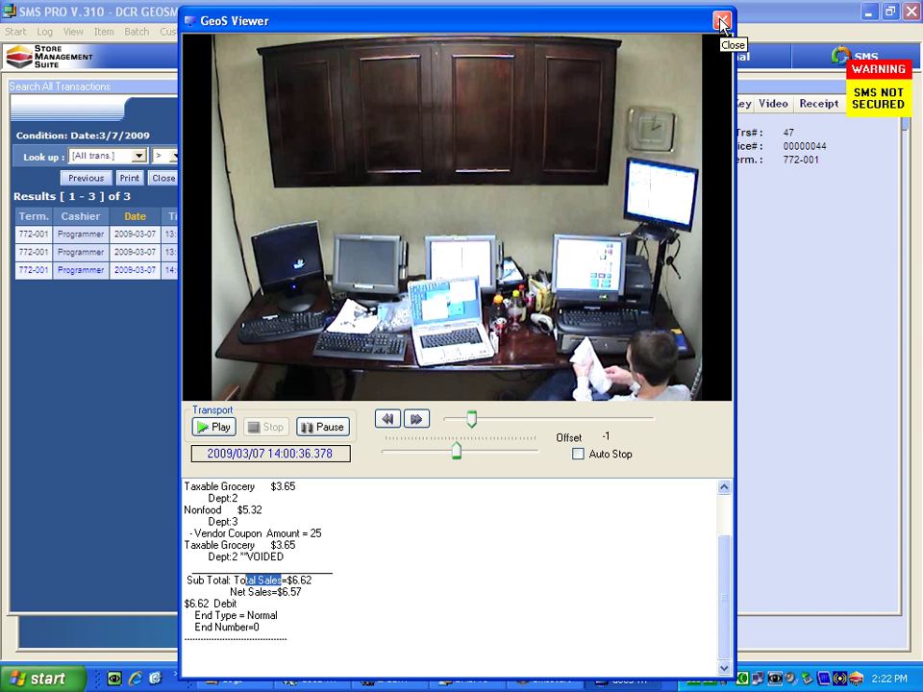
left_click(721, 22)
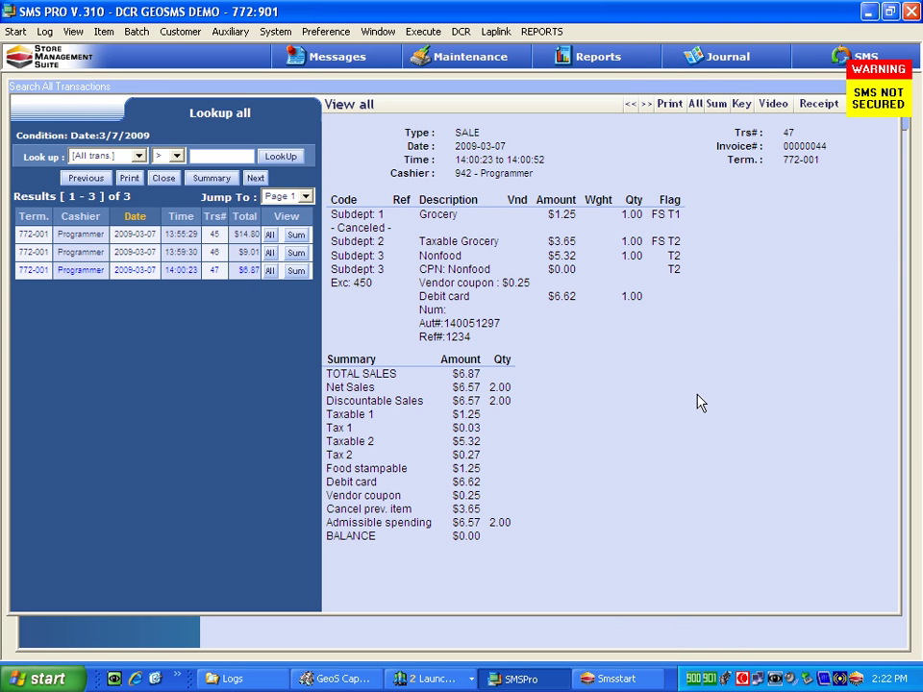
right_click(745, 679)
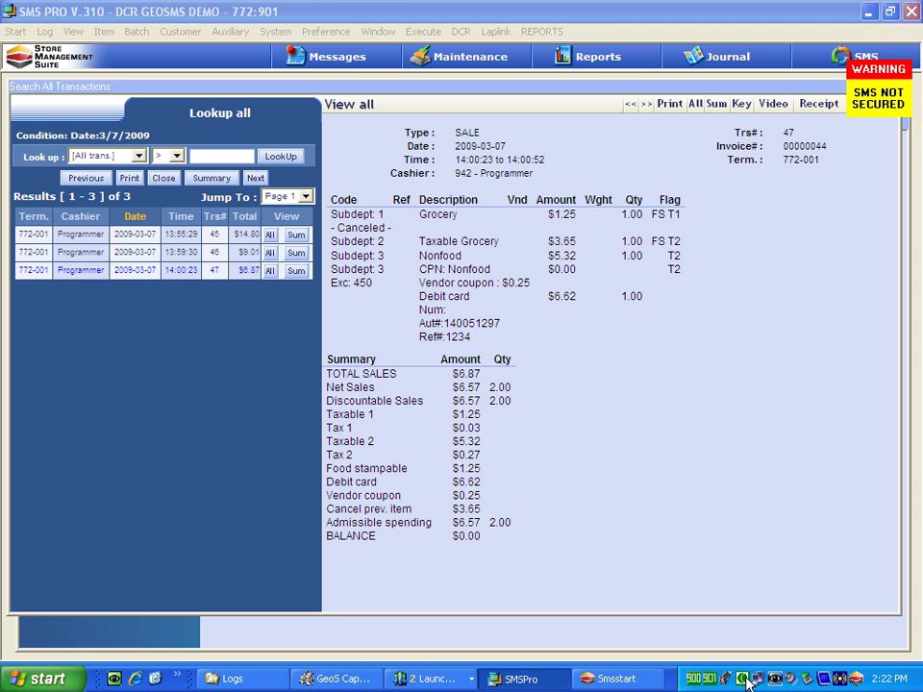